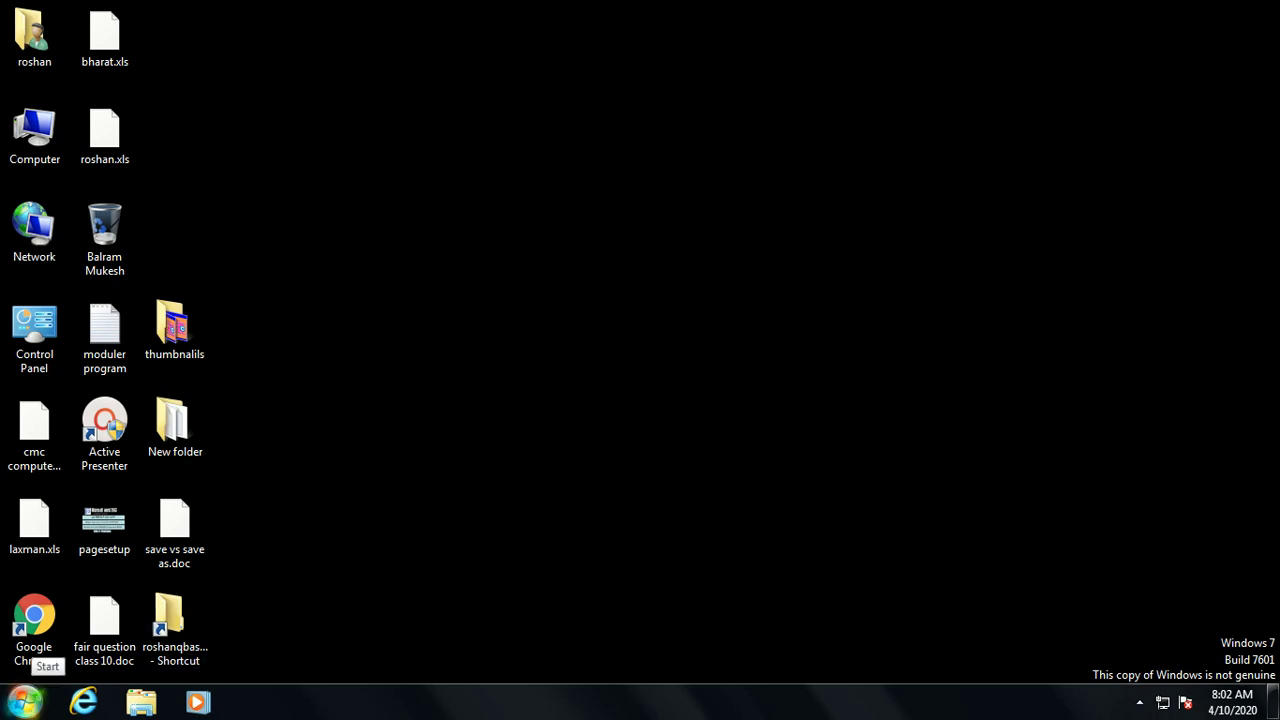
Close the current window and open User Accounts through Start > Control Panel
click(24, 702)
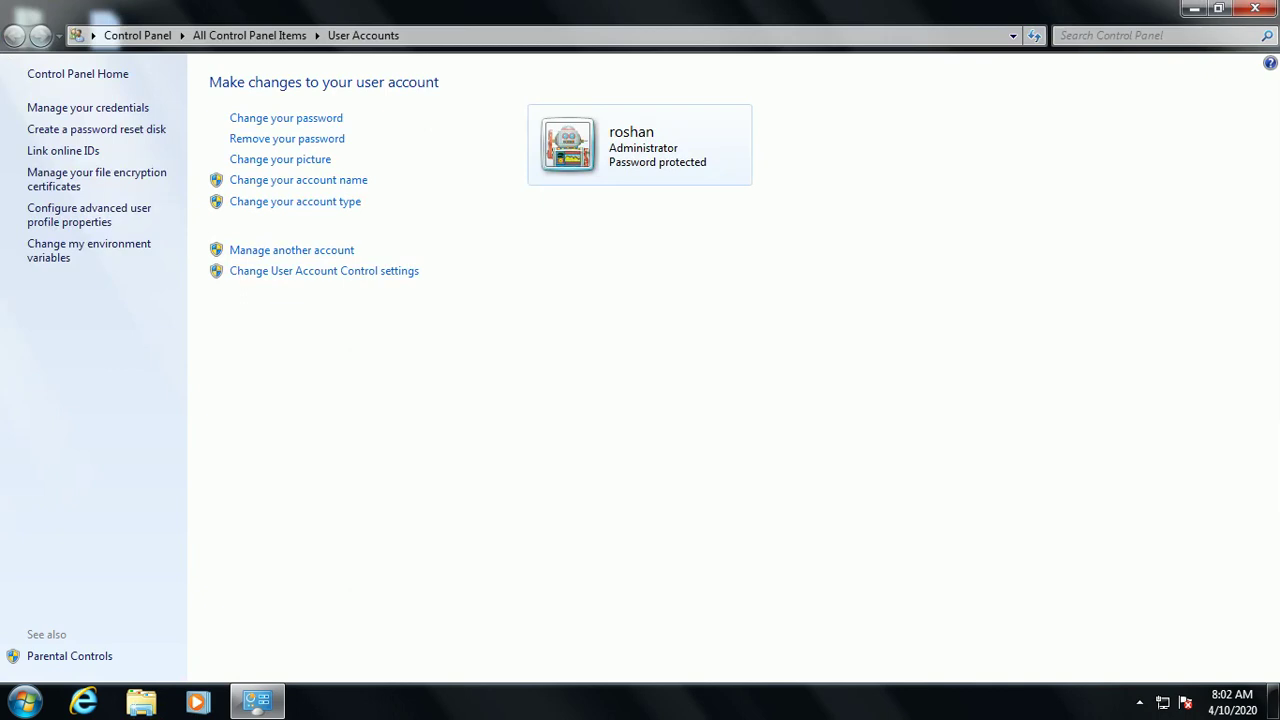
key(alt+F4)
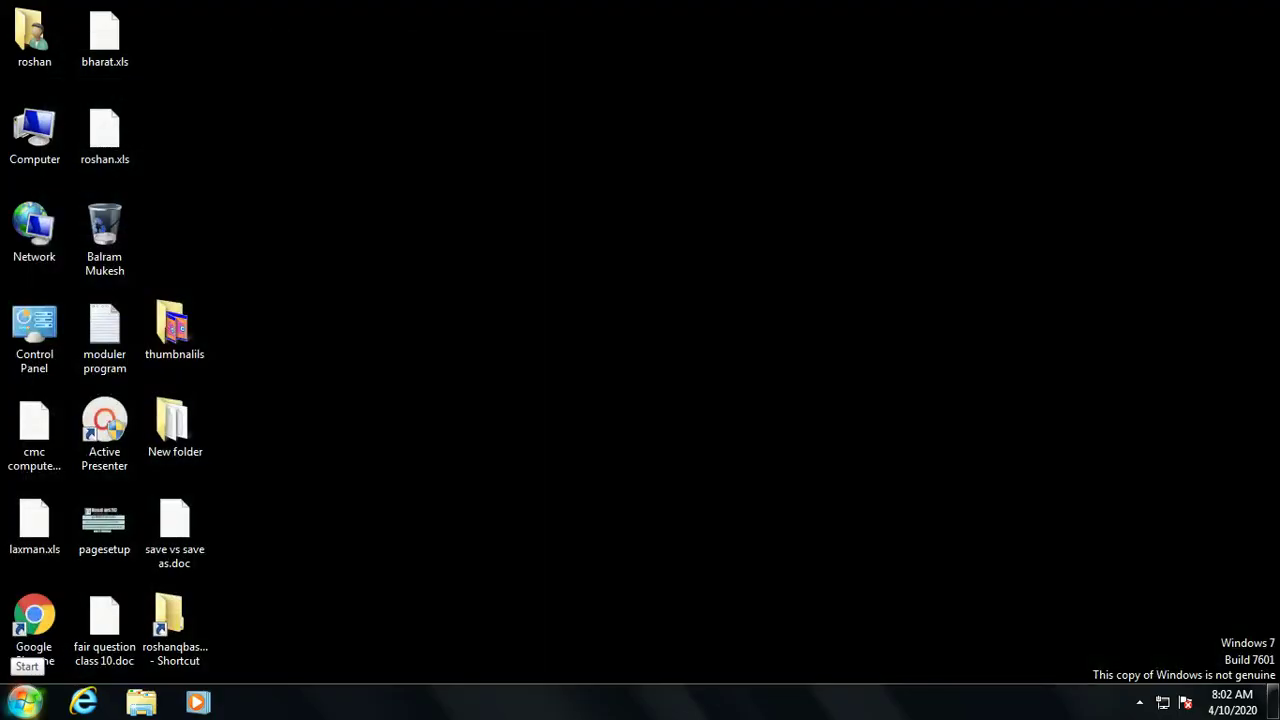
click(24, 700)
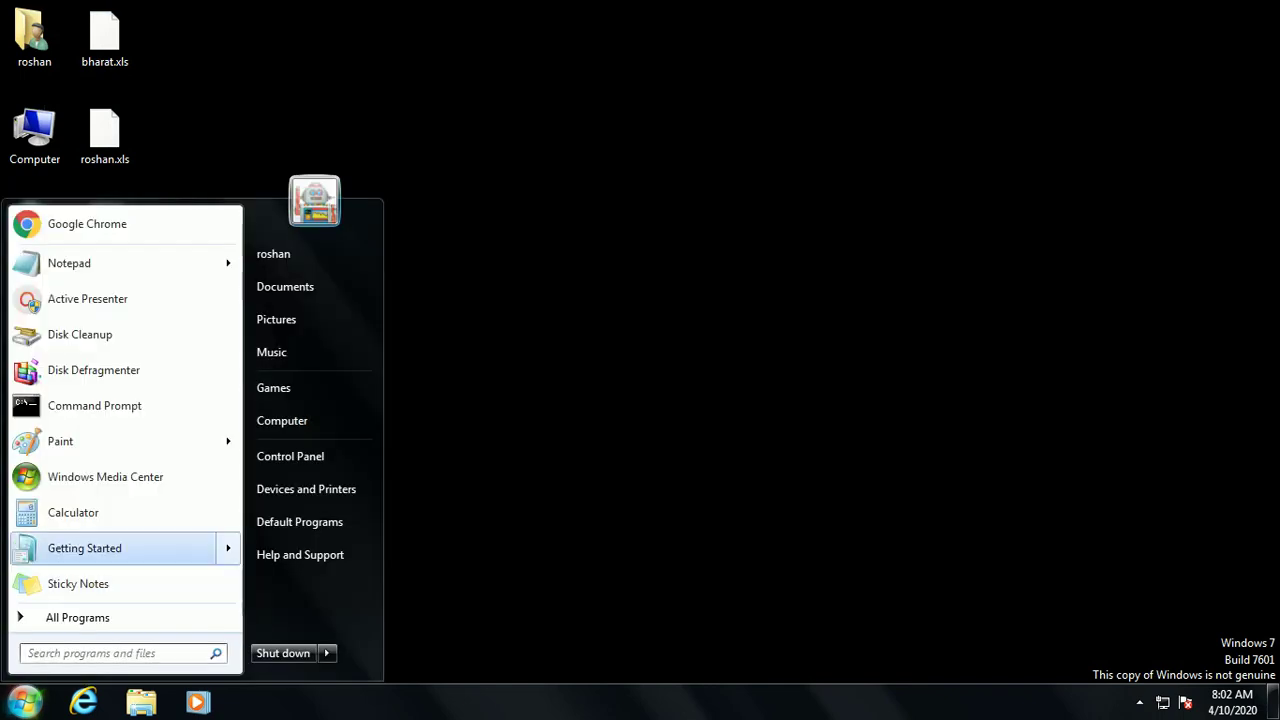
click(290, 456)
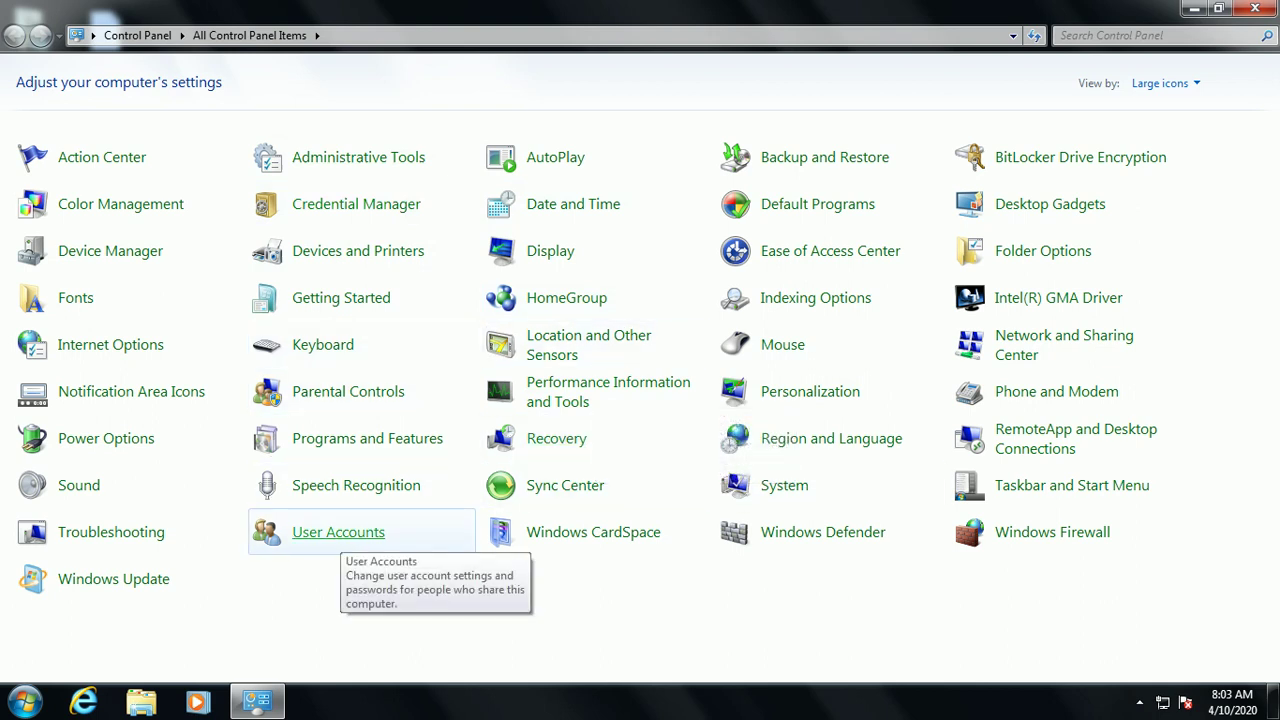
click(338, 532)
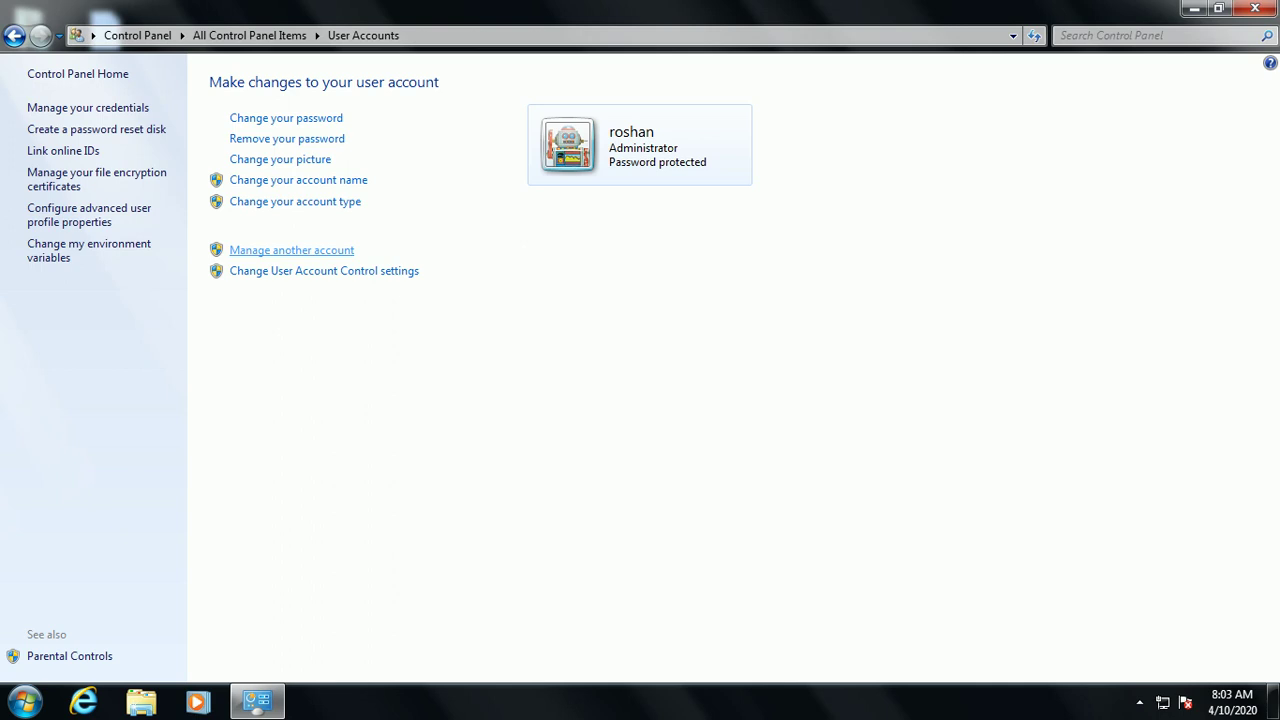
Go from Manage another account to the Create New Account page
click(291, 250)
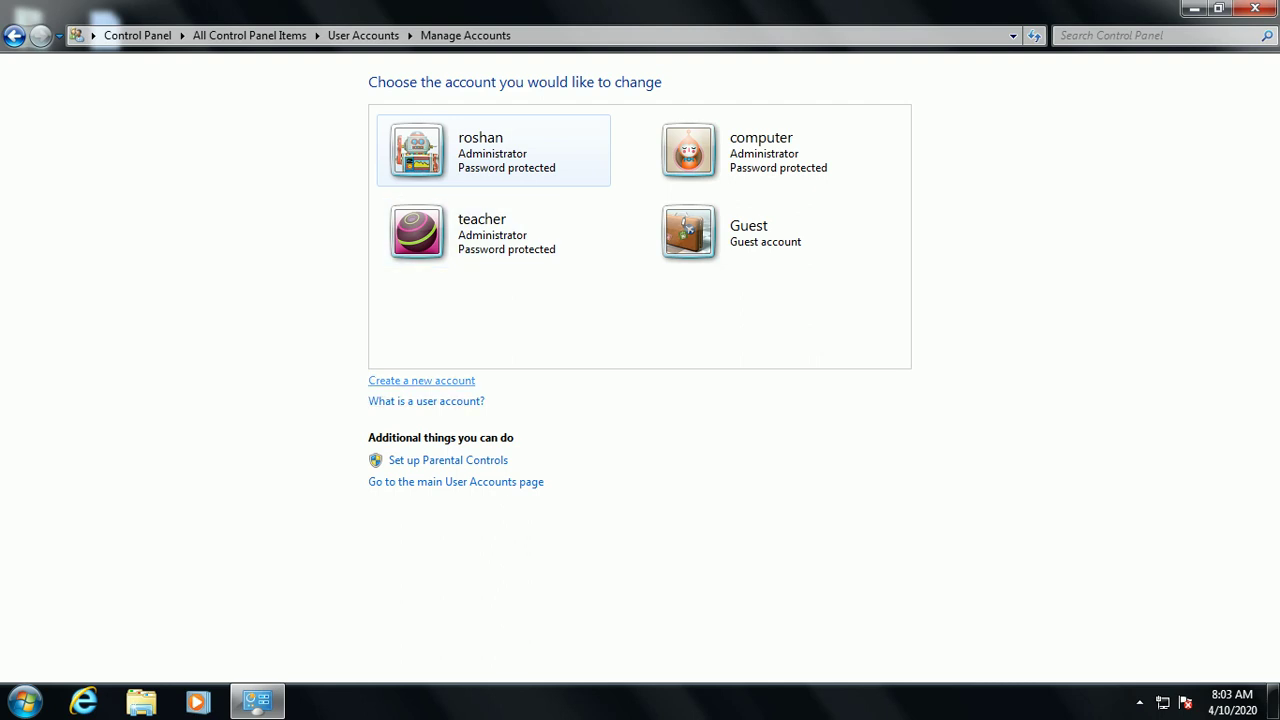
click(421, 380)
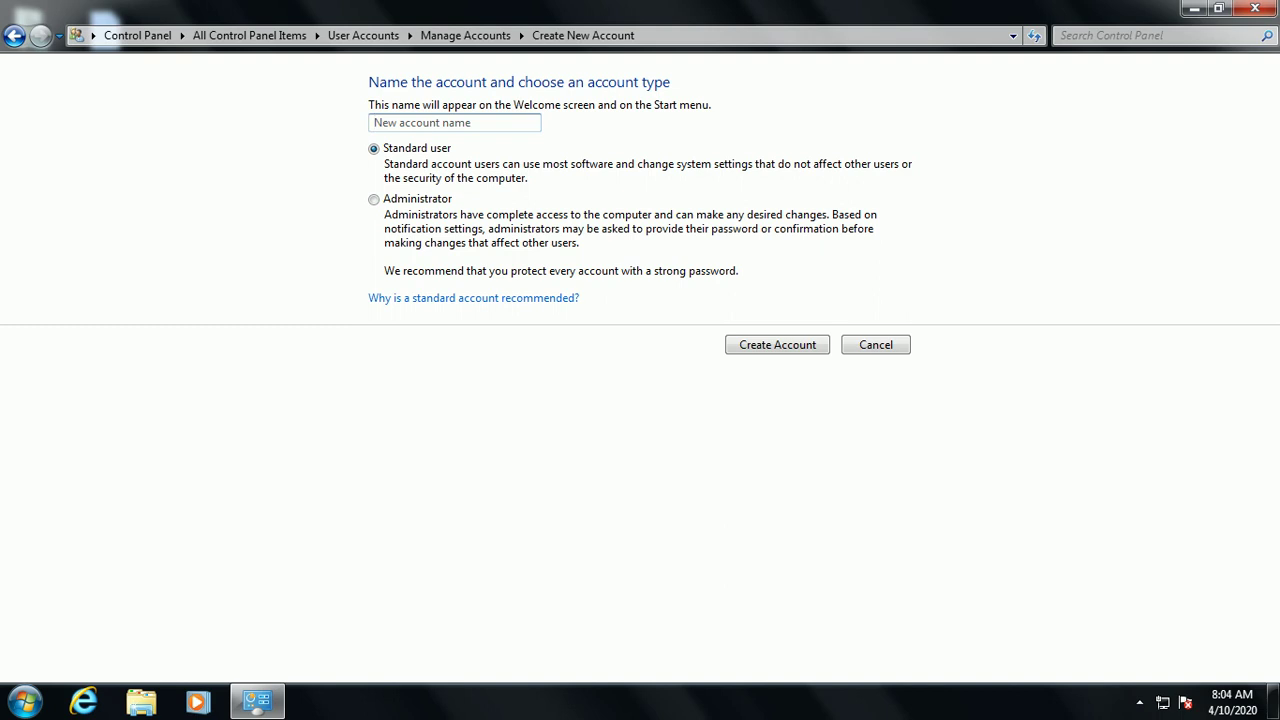
Create an Administrator account named 'student' and dismiss the color scheme warning
text(student)
click(374, 199)
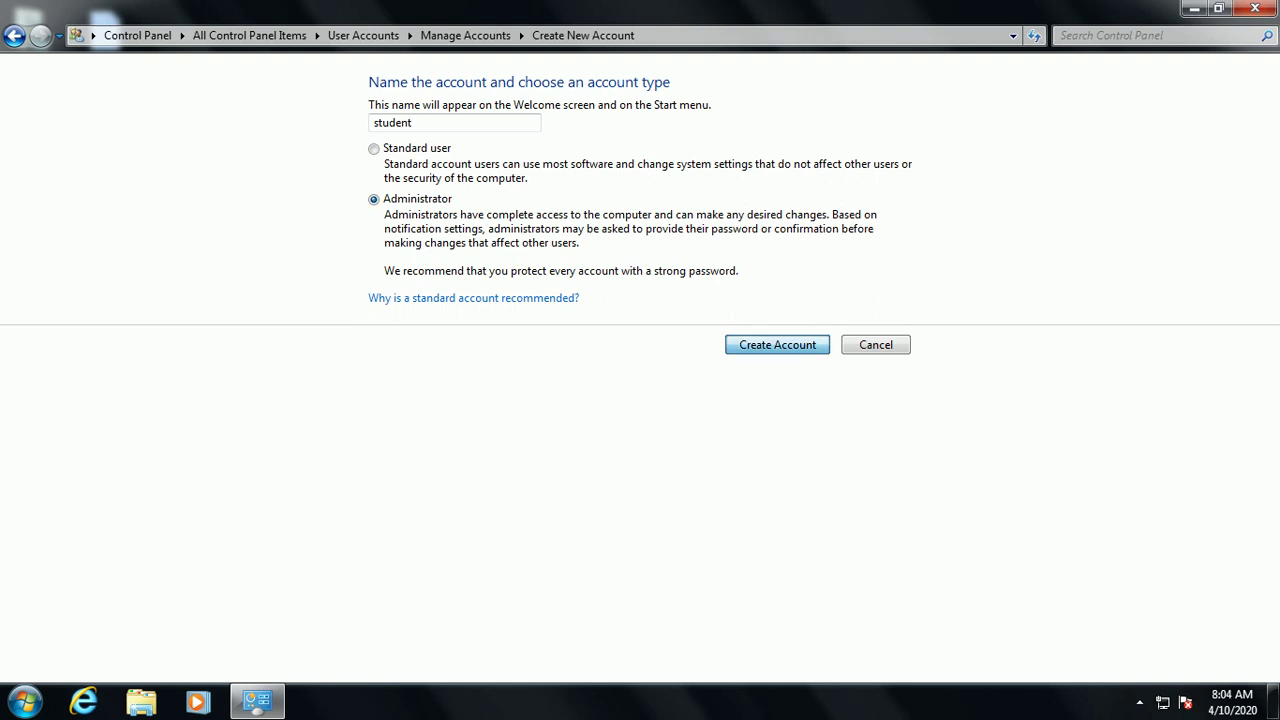
key(Return)
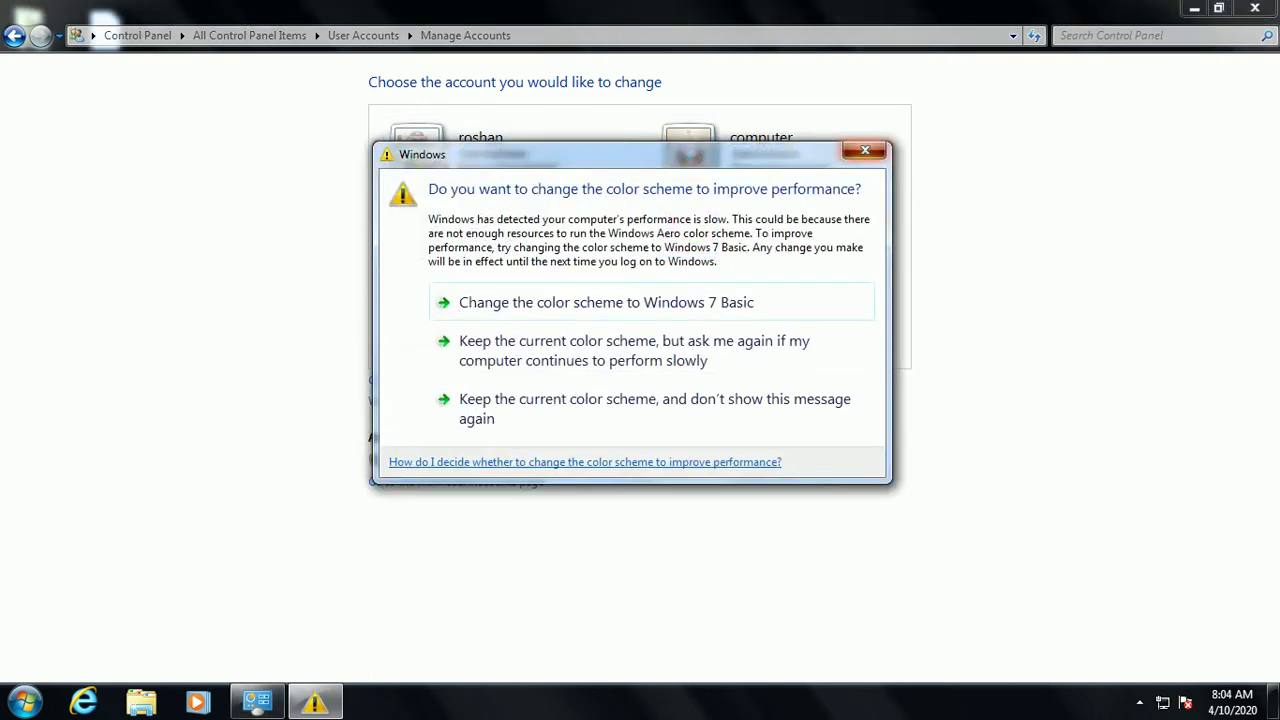
key(Escape)
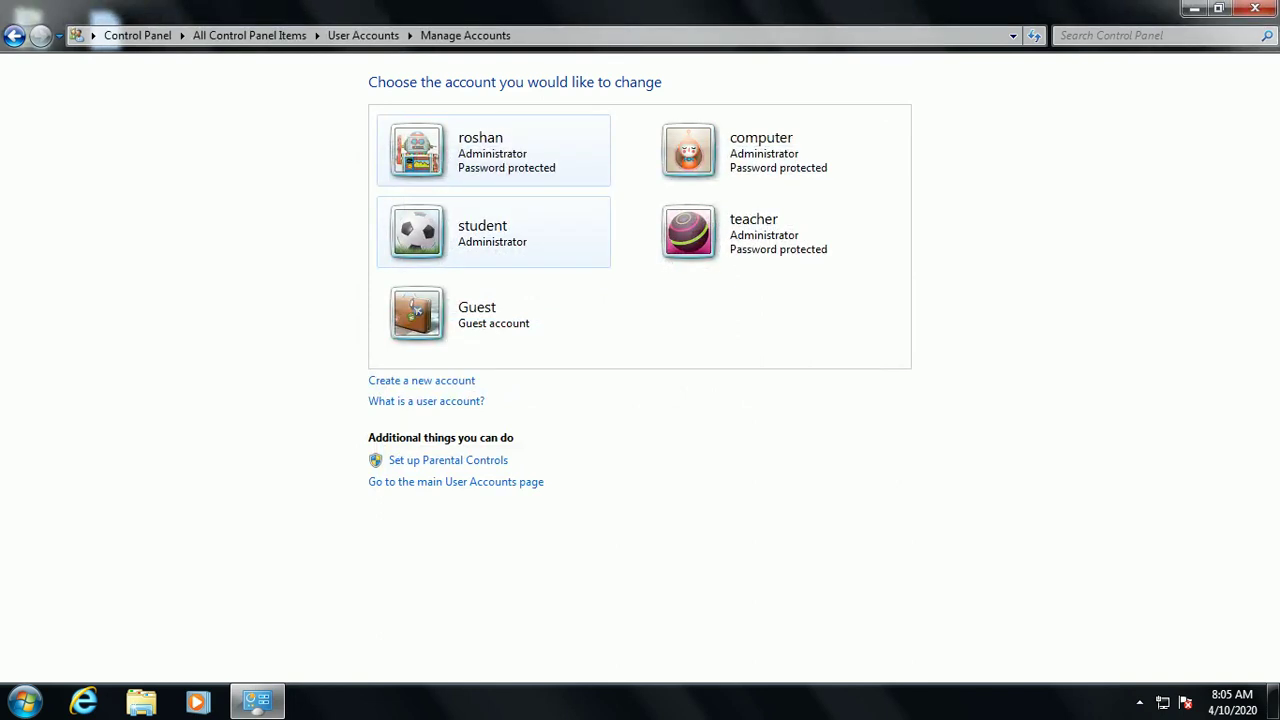
Enter a password and the hint 'student' for student, which fails because the passwords mismatch
click(490, 232)
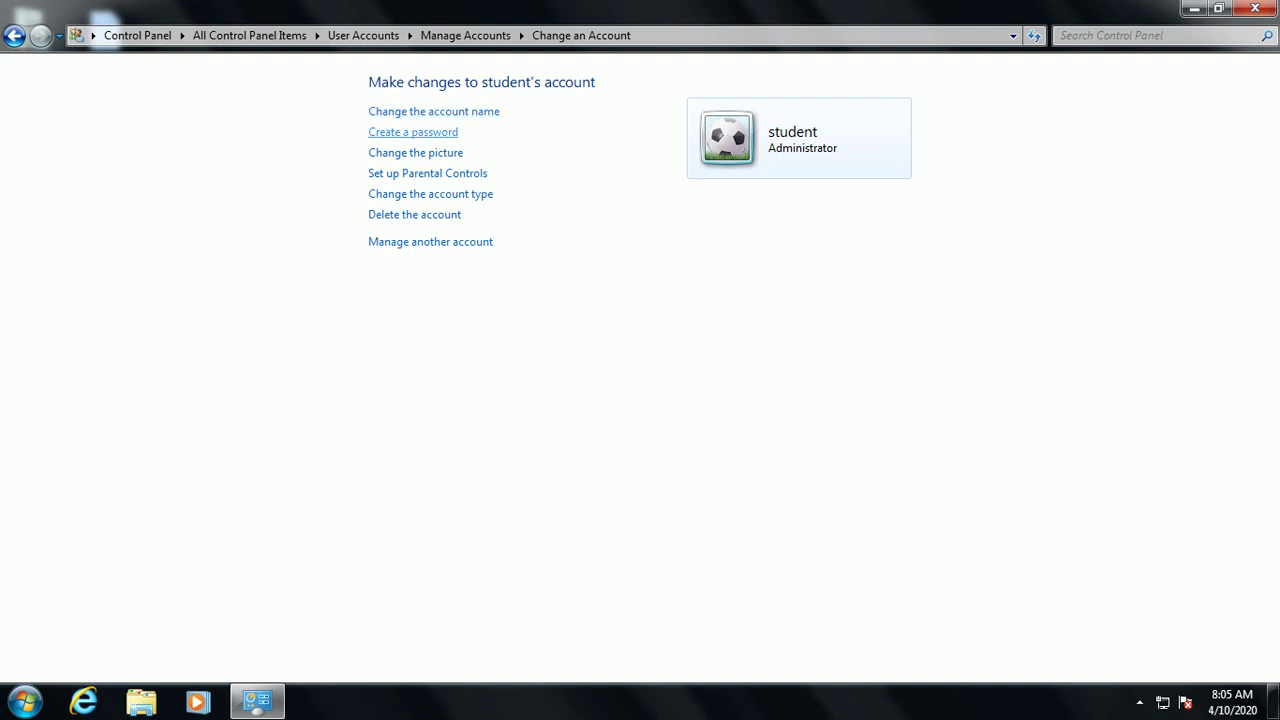
click(413, 132)
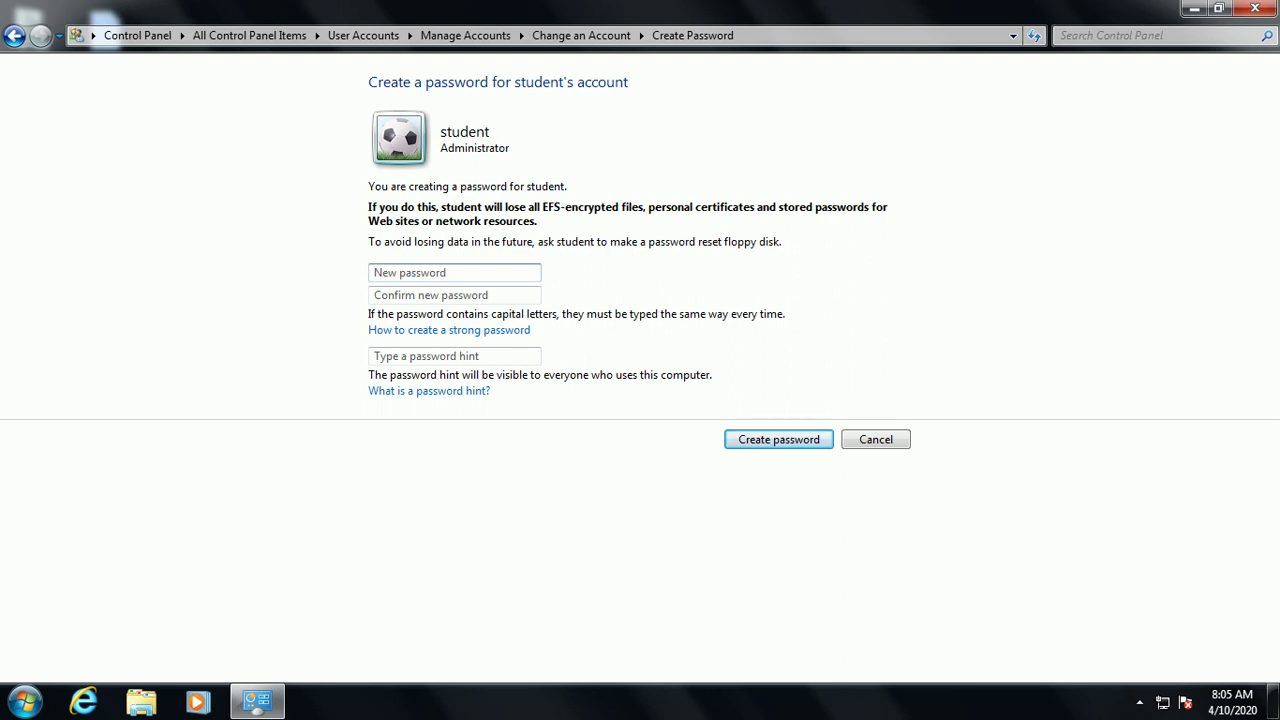
text(1234567)
click(455, 295)
text(1234567)
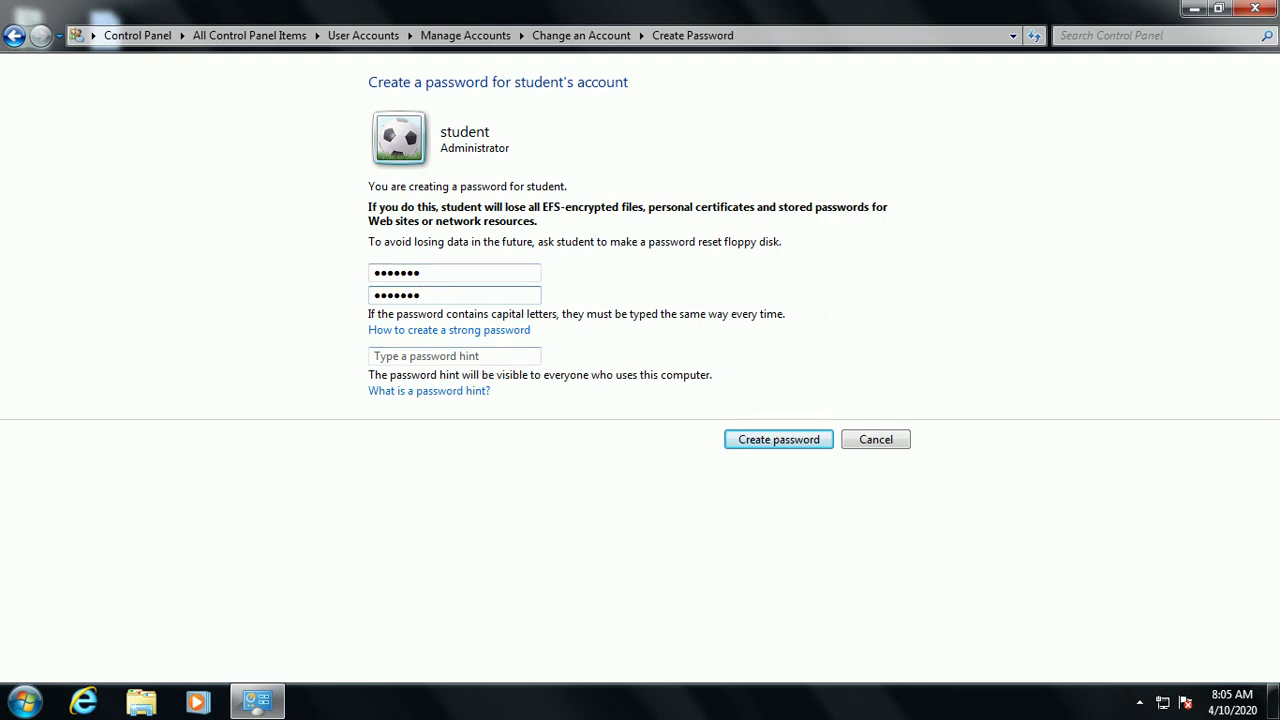
click(400, 356)
text(s)
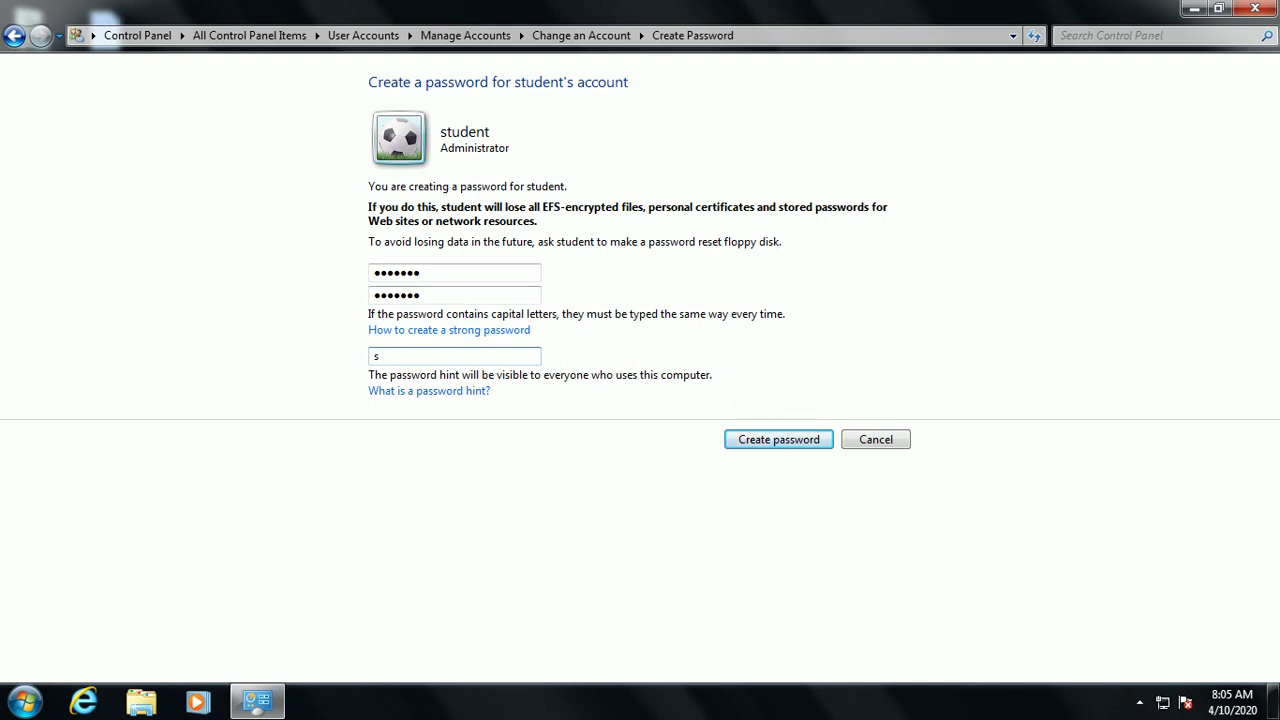
text(tudent)
key(Return)
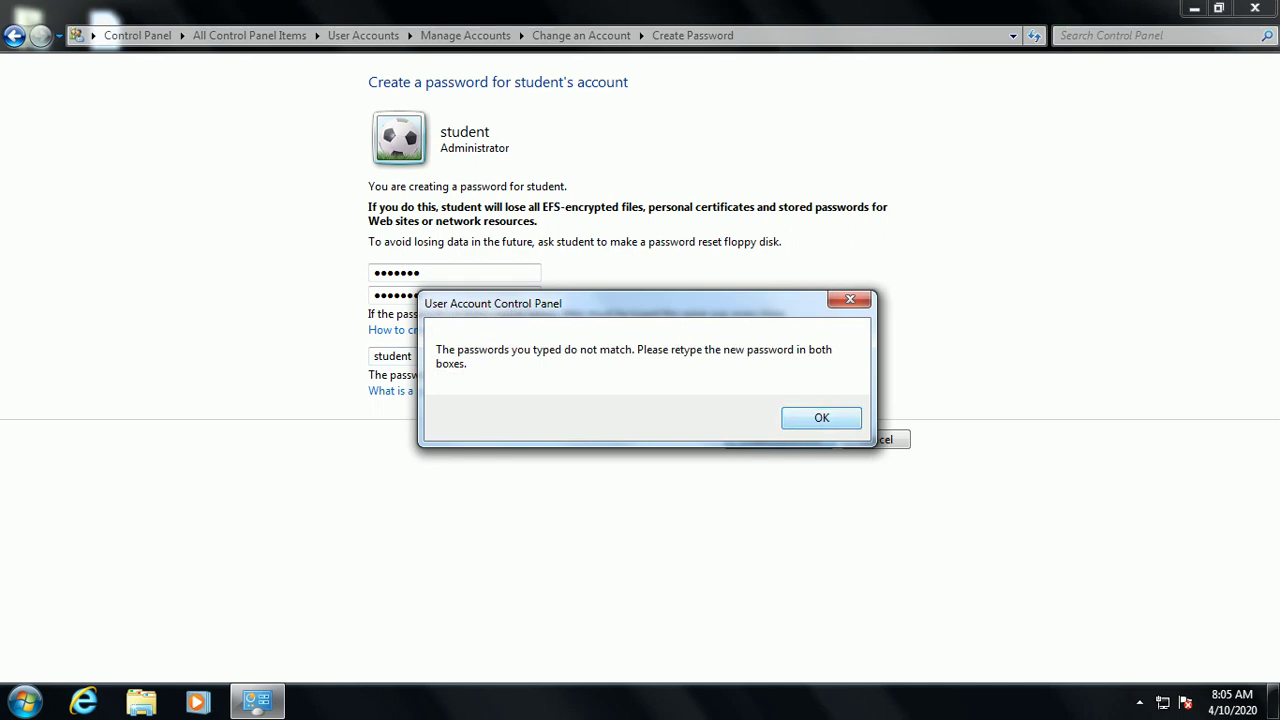
Re-enter a matching password in both boxes with the hint 'cmc' and save it
key(Return)
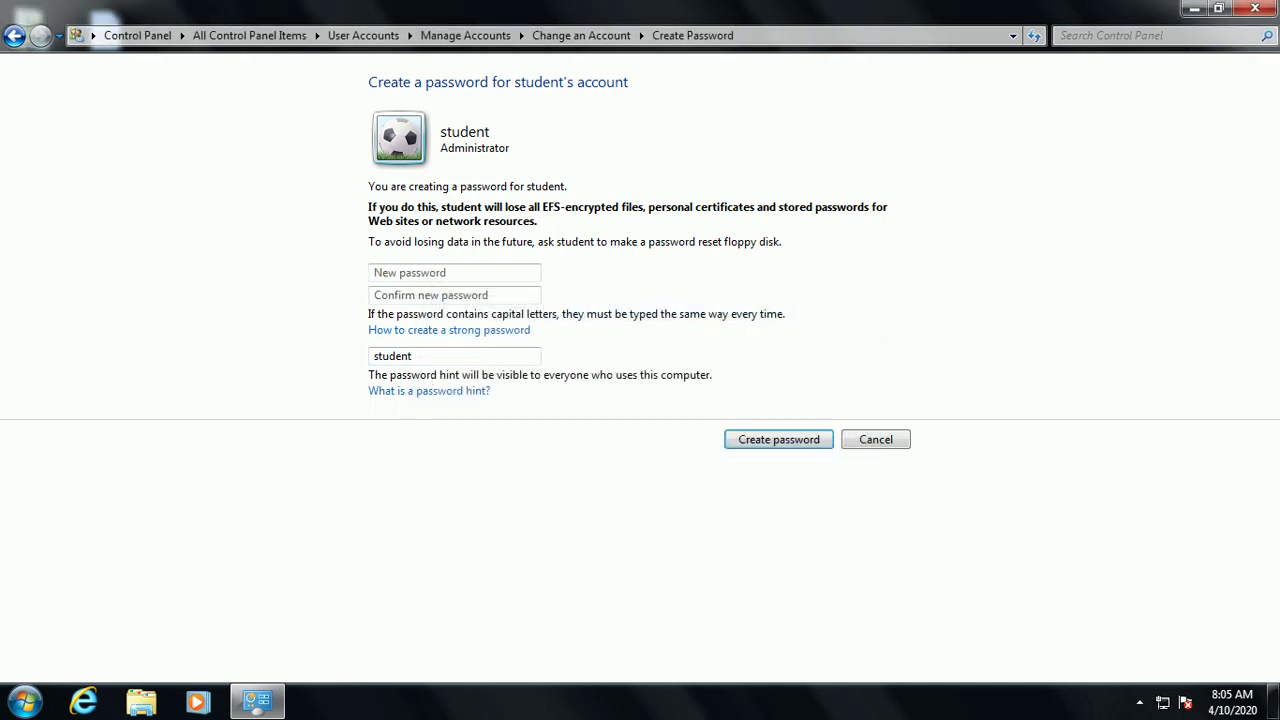
click(455, 272)
text(123)
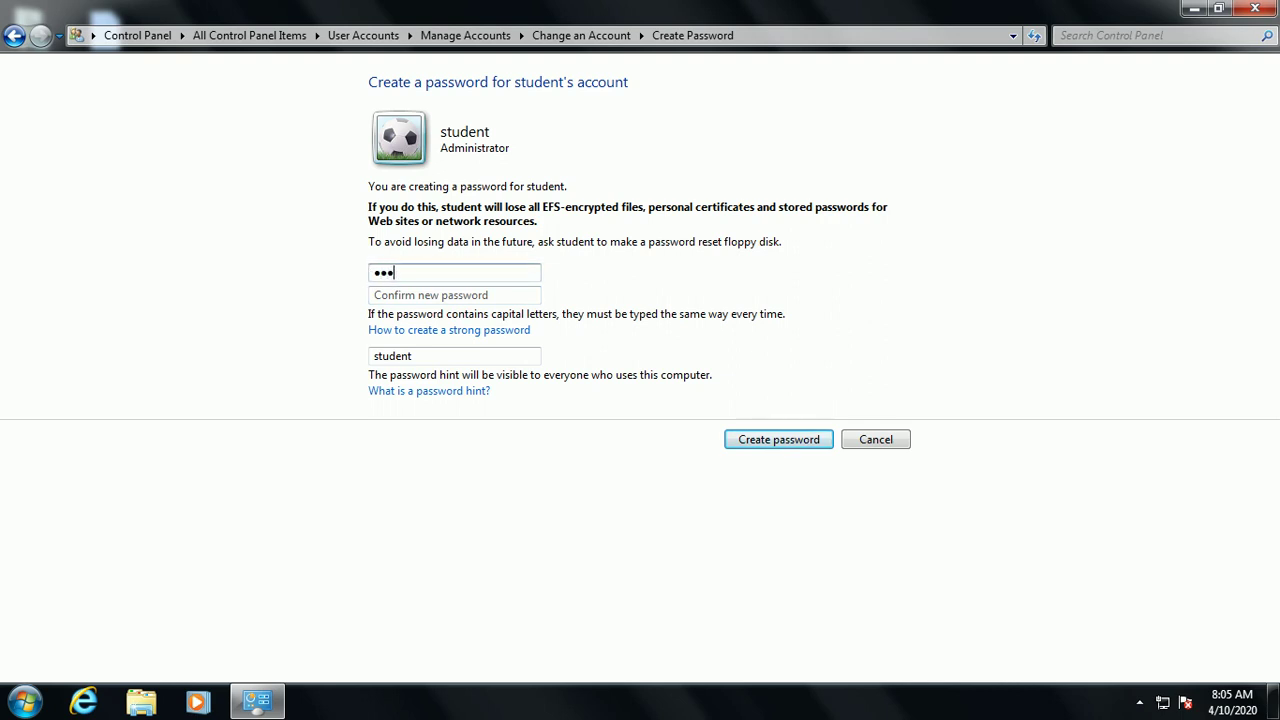
click(455, 295)
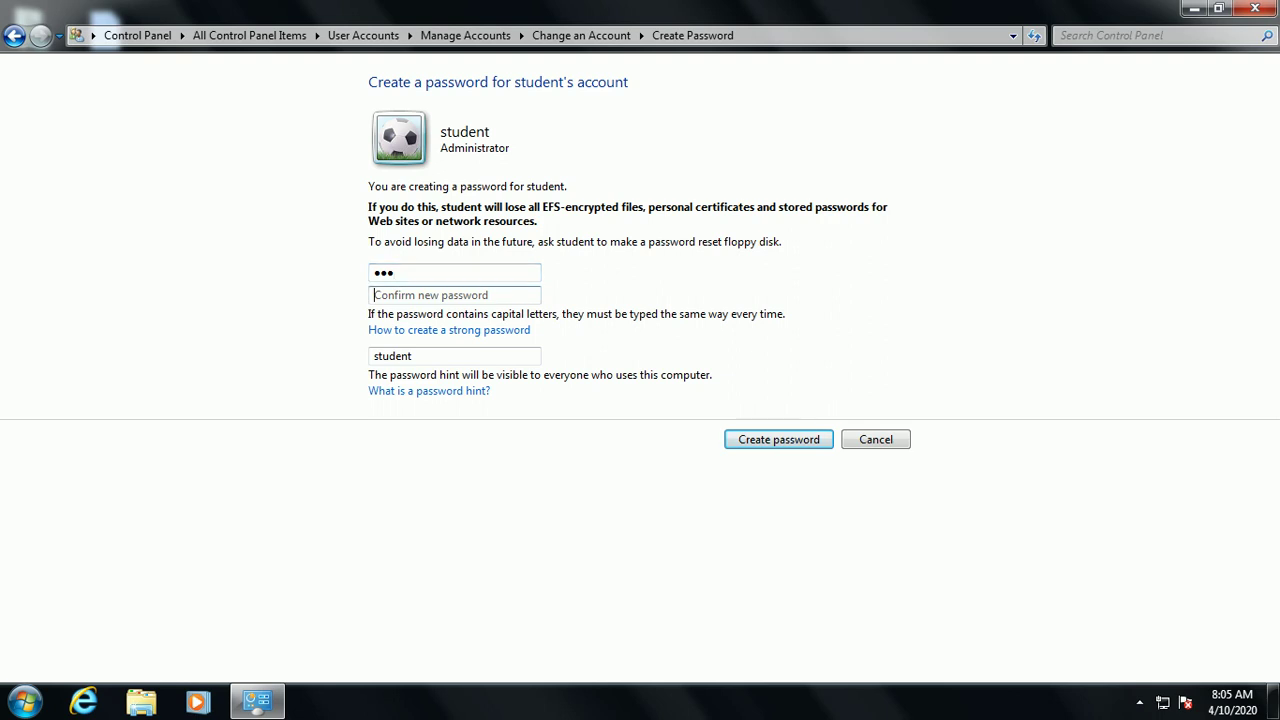
text(123)
key(Tab)
text(cmc)
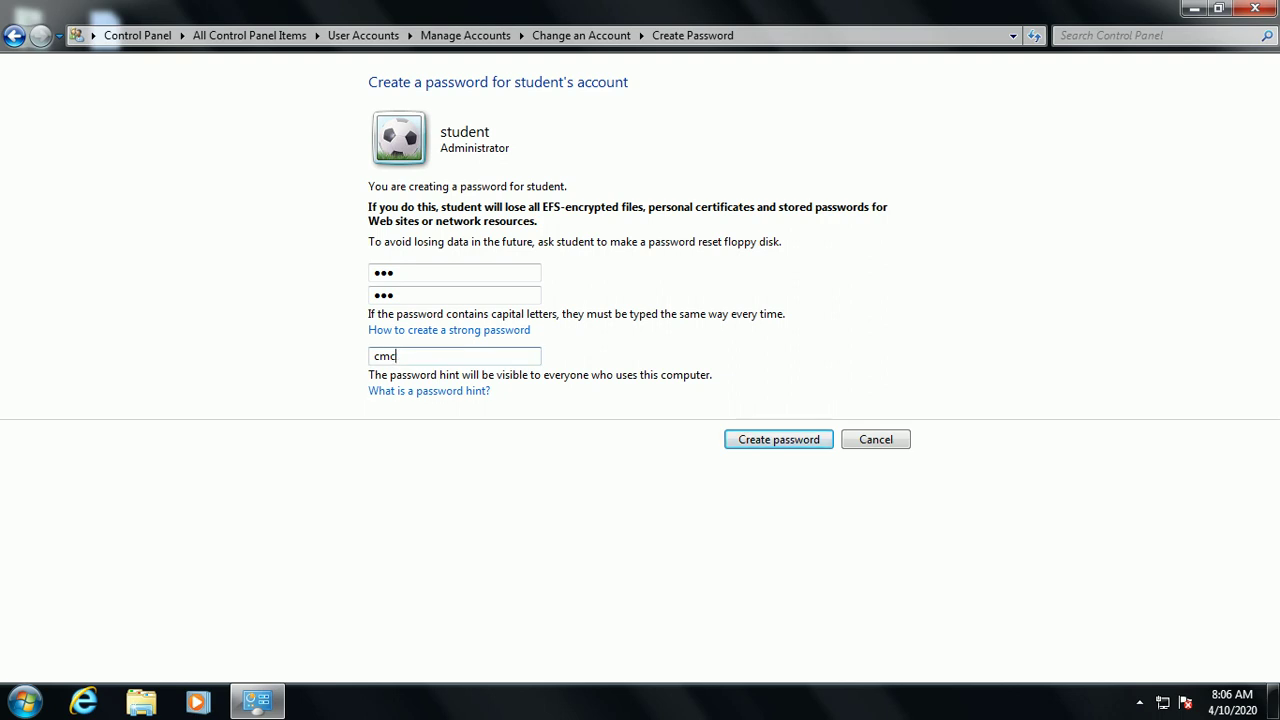
key(Return)
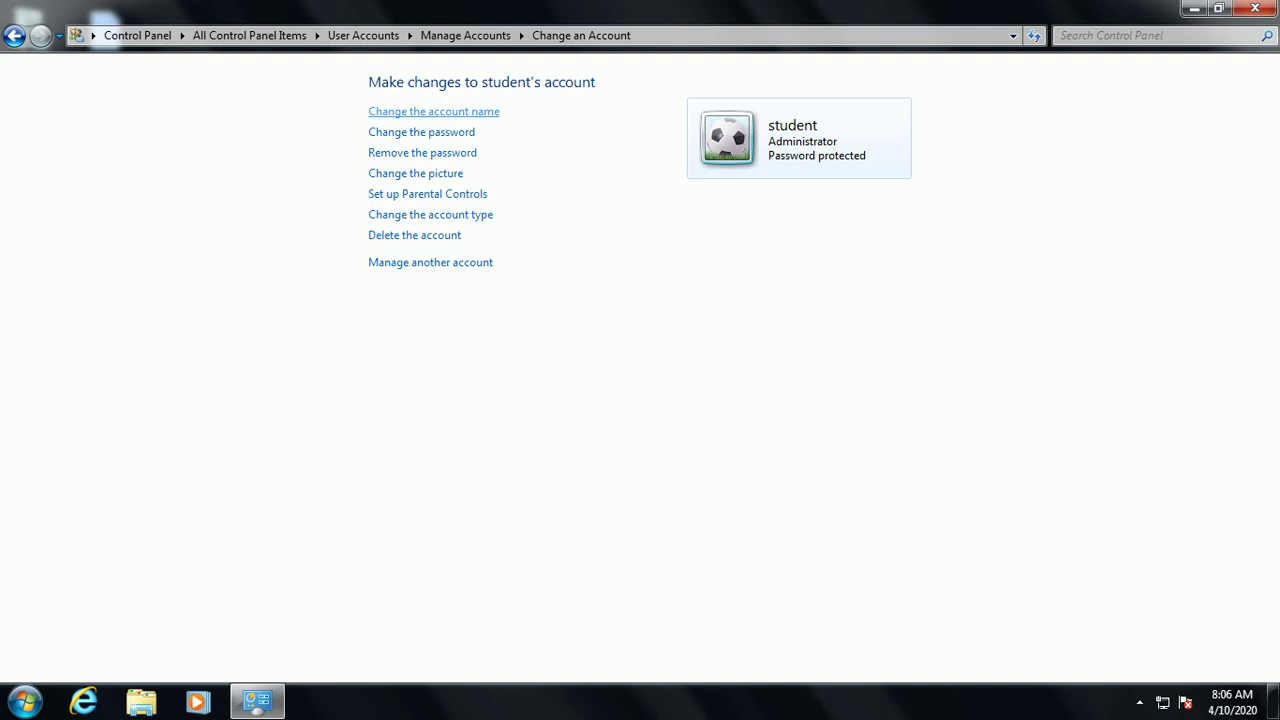
Change the student account's name to 'student1' with Change Name
click(433, 111)
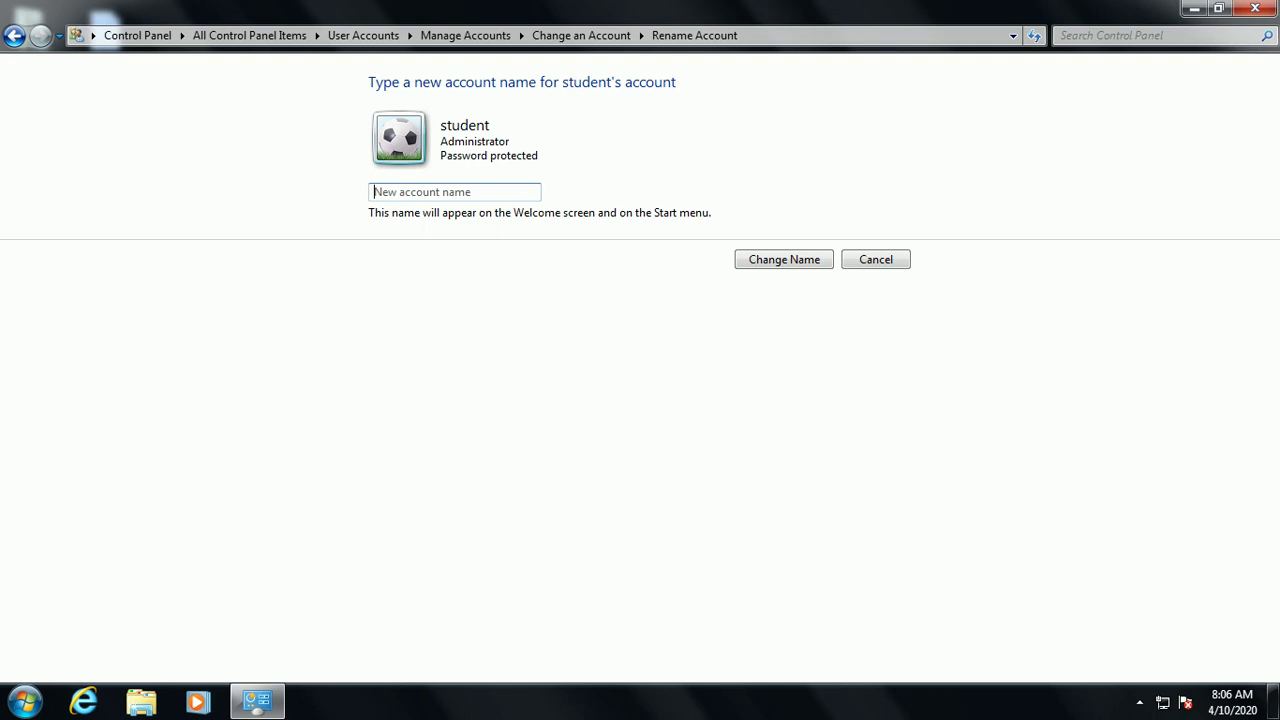
text(student1)
key(Return)
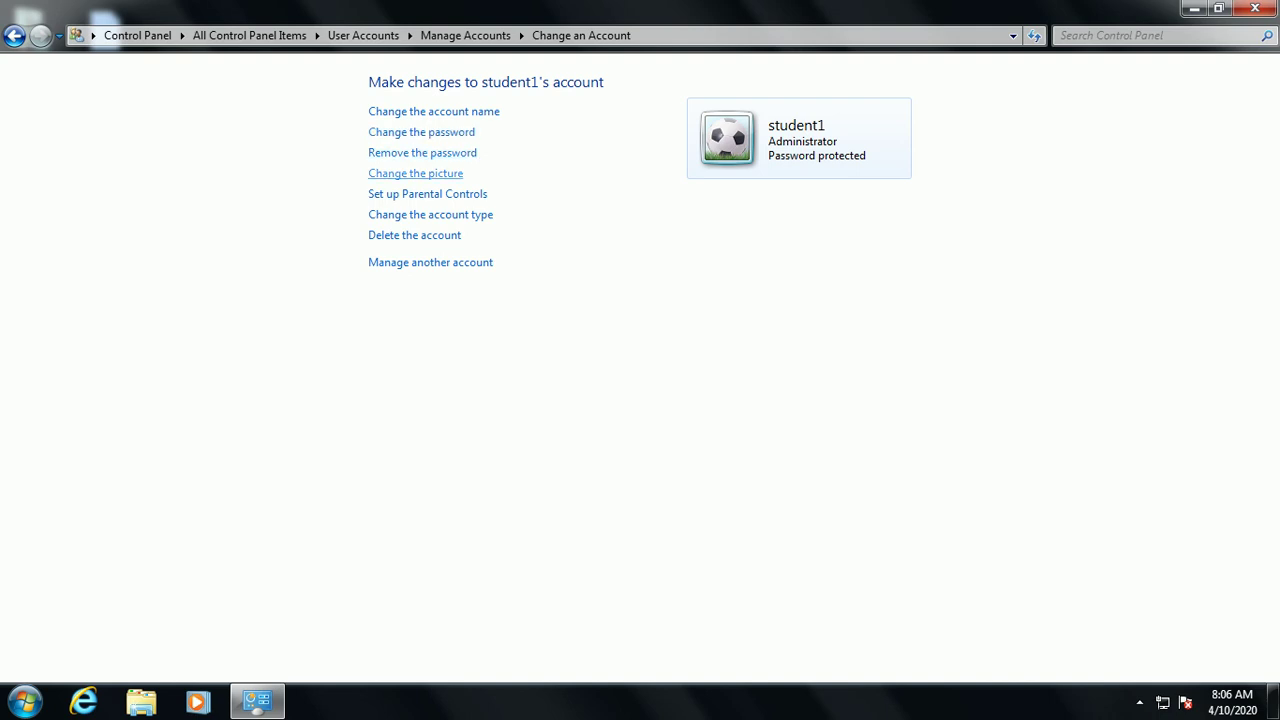
Choose the Pomeranian dog in student1's picture gallery and apply it
click(415, 173)
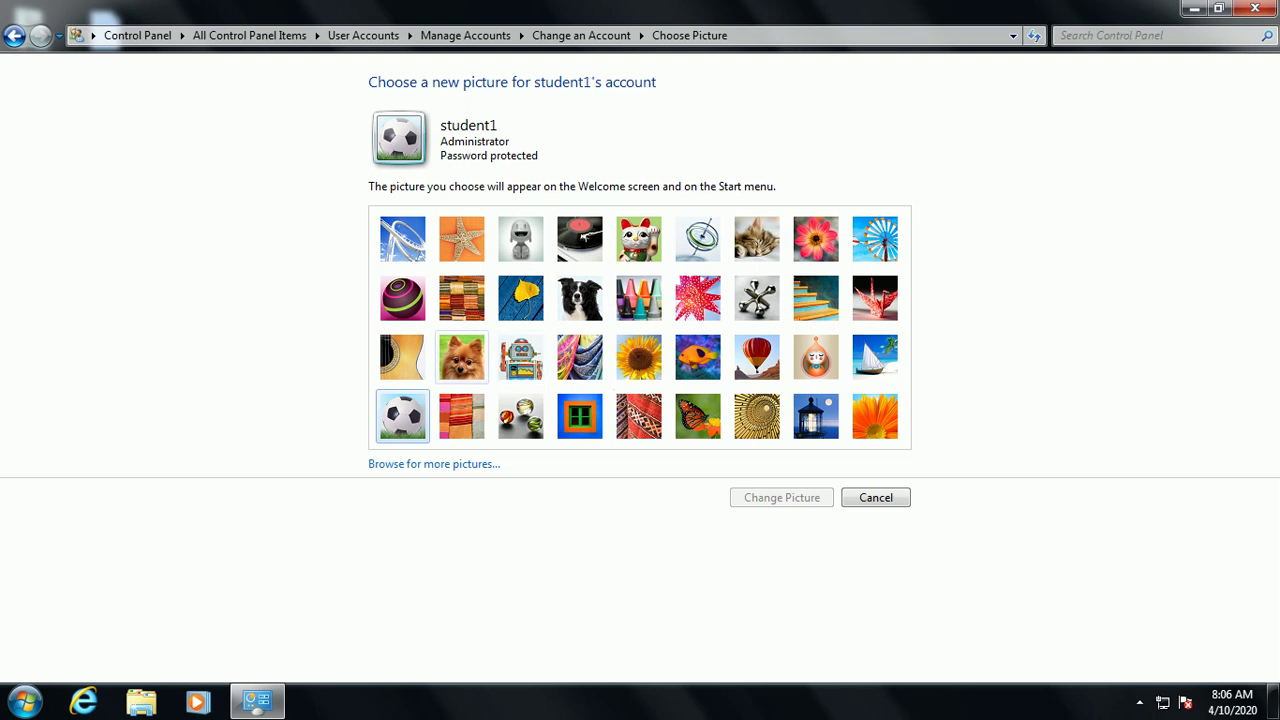
click(461, 357)
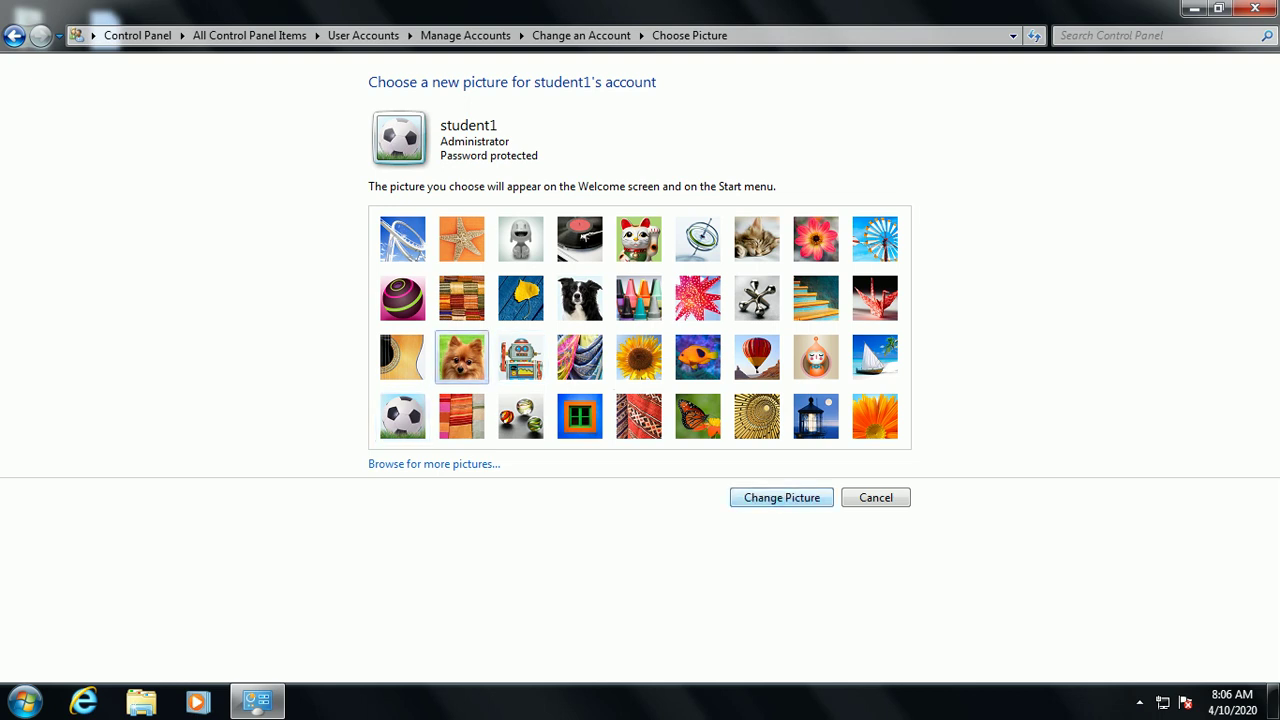
key(Return)
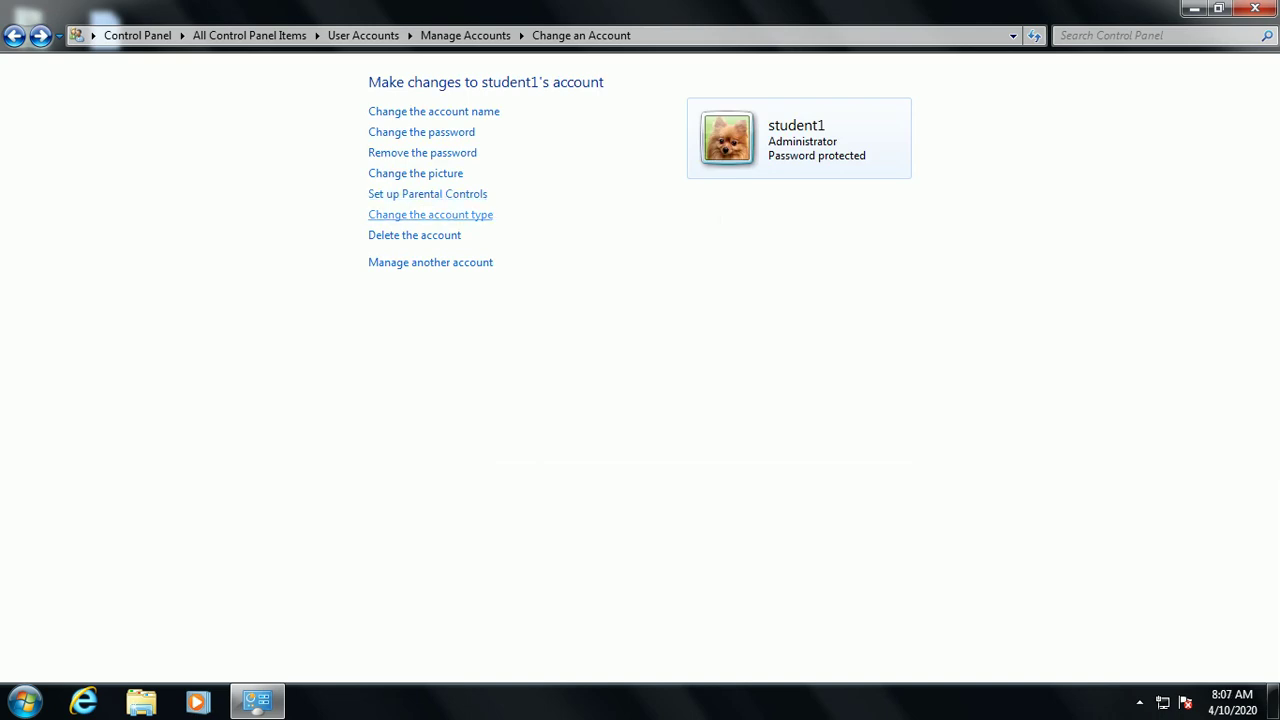
click(430, 214)
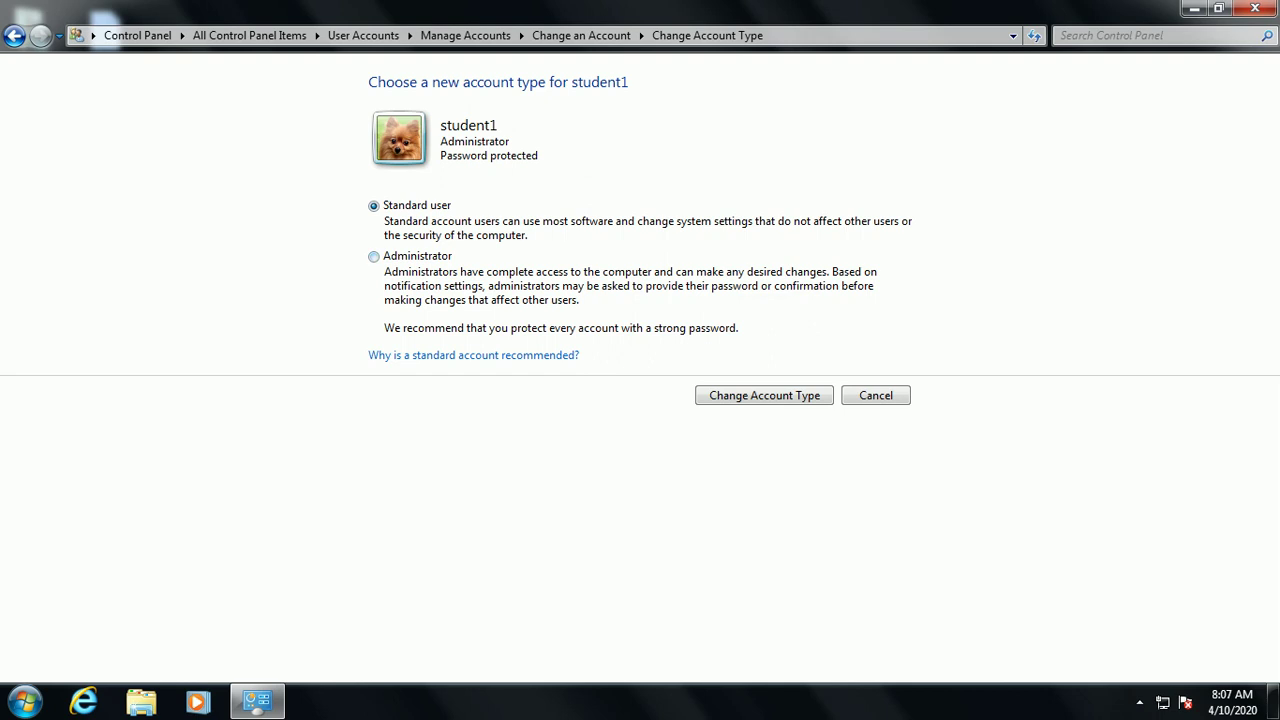
click(373, 256)
click(373, 205)
key(alt+Left)
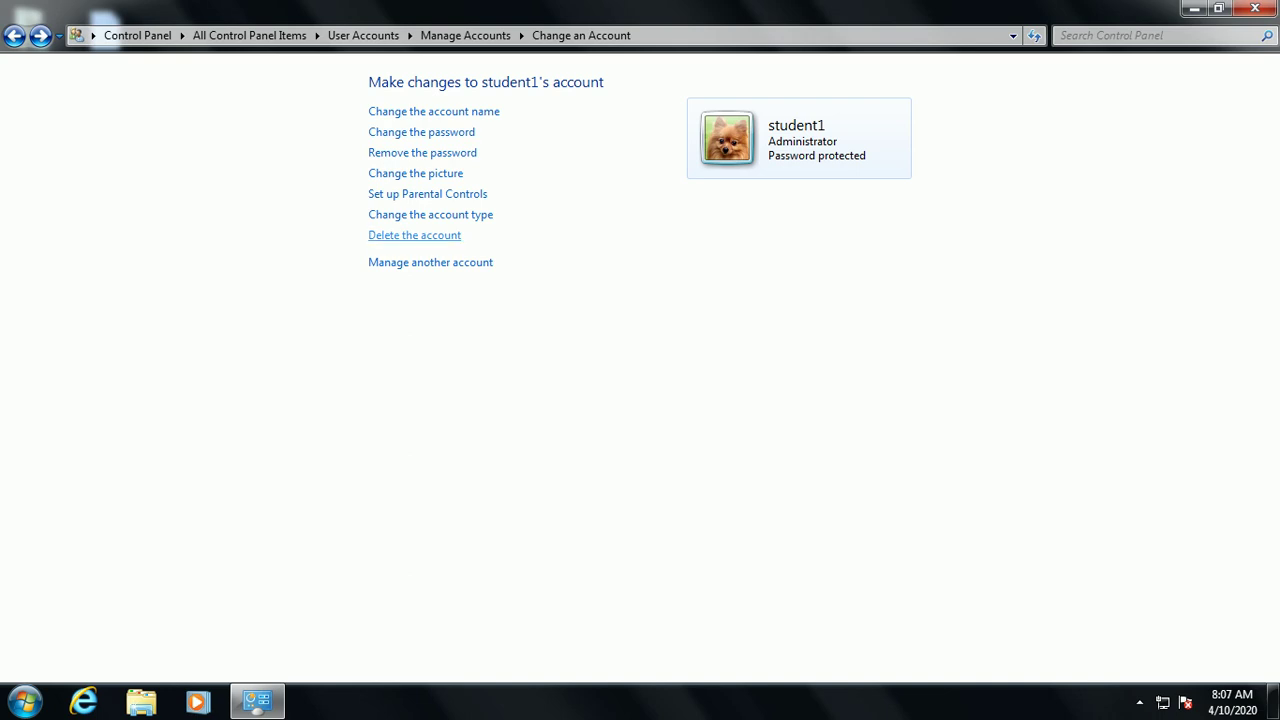
Delete student1 with its files, leaving roshan, computer, teacher and Guest listed
click(414, 235)
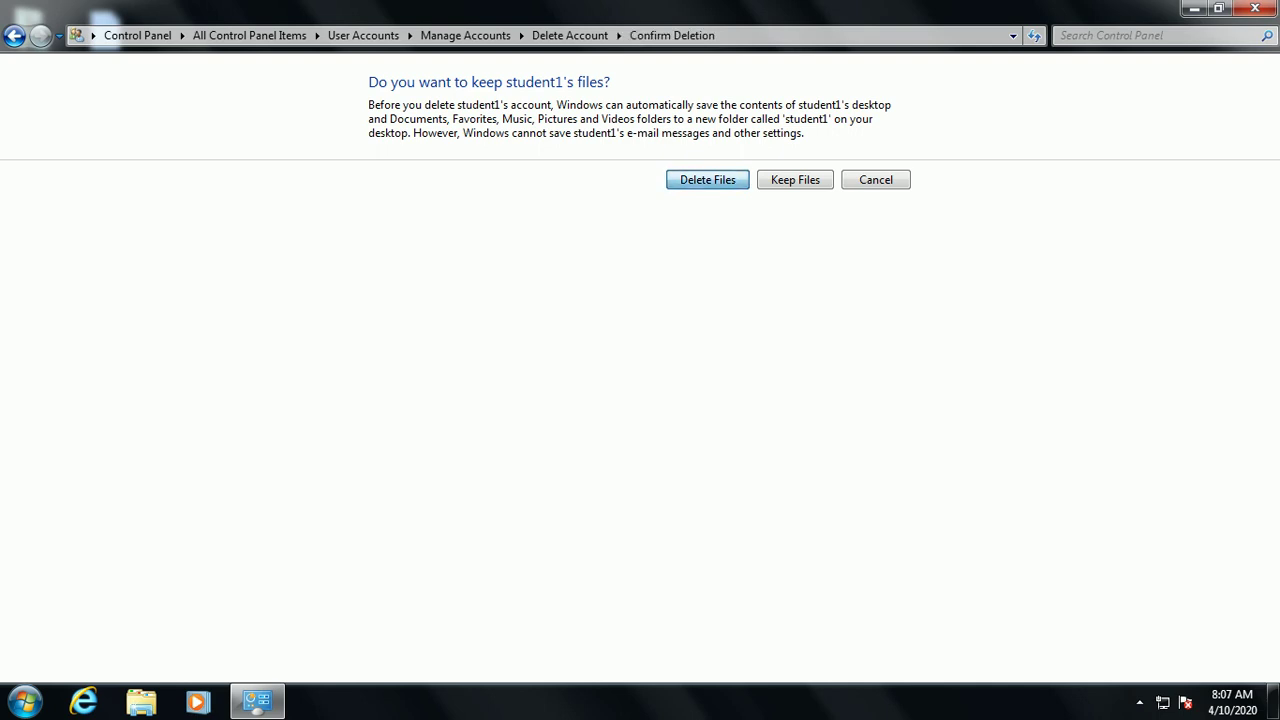
key(Return)
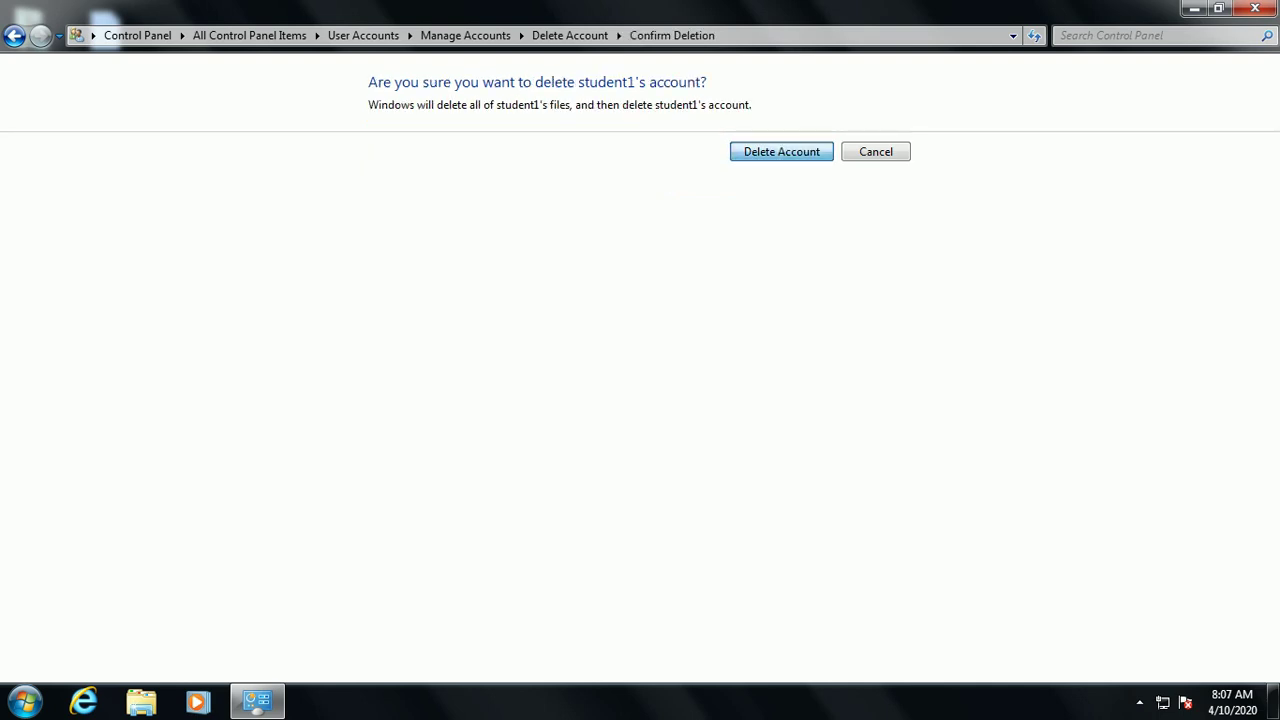
key(Return)
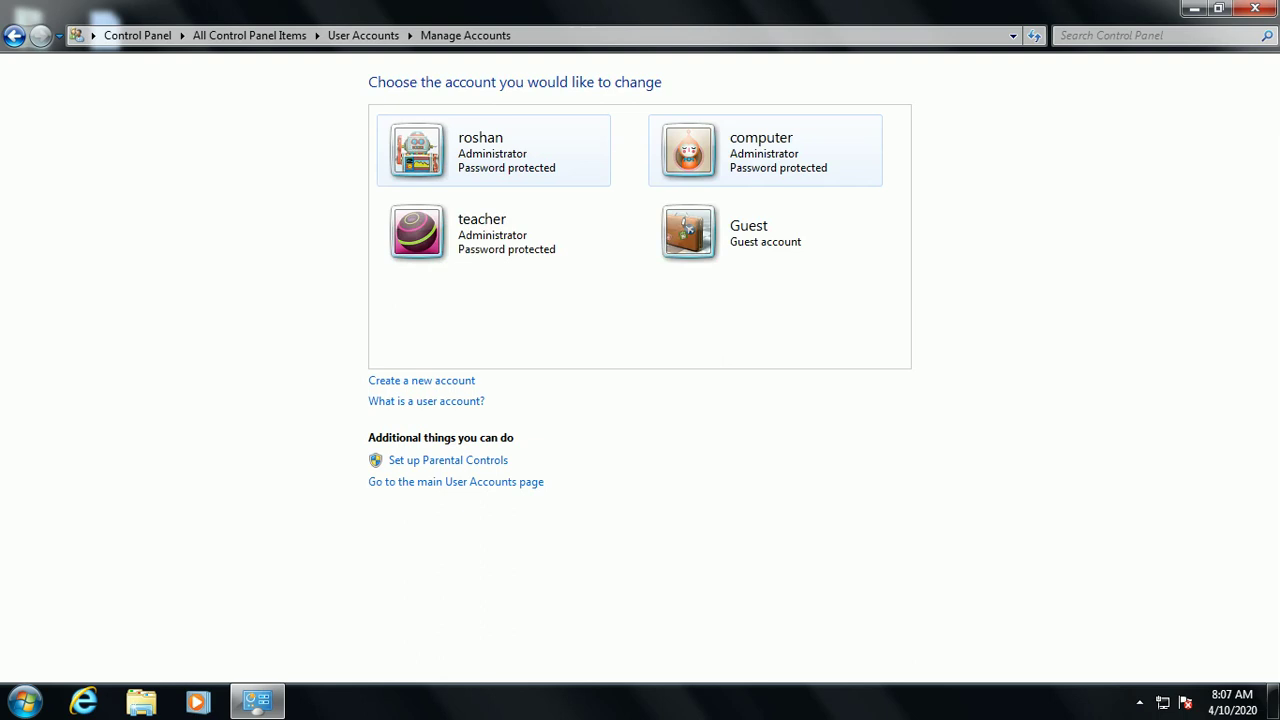